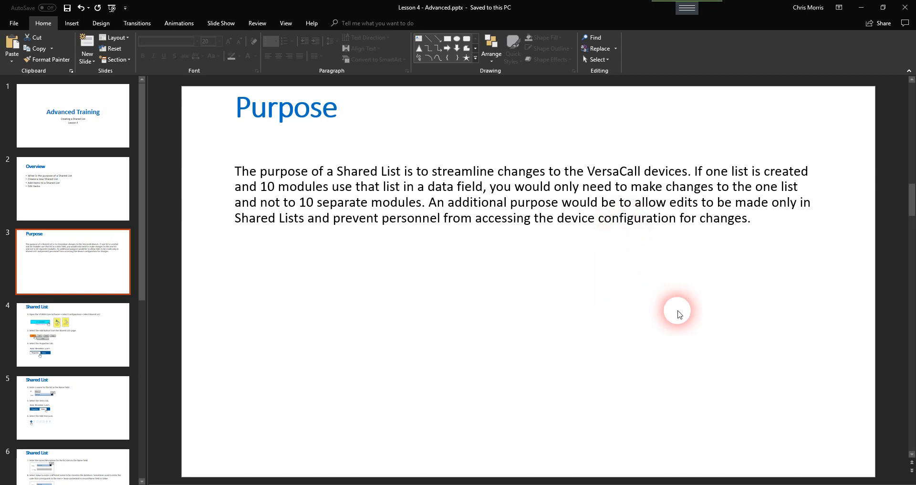
Step: Switch to the VT3000 System Software and open the Shared Lists page of its configuration
{"action": "left_click", "coordinate": [857, 7]}
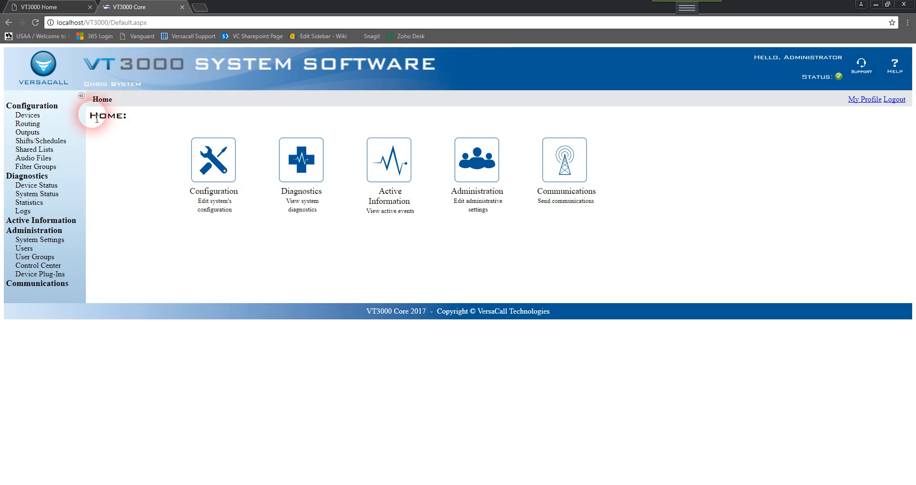
{"action": "left_click", "coordinate": [243, 189]}
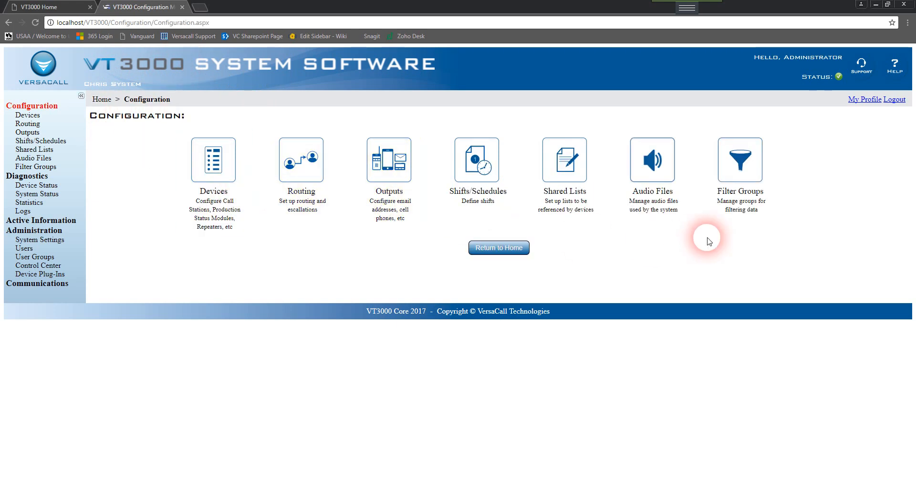
{"action": "left_click", "coordinate": [596, 213]}
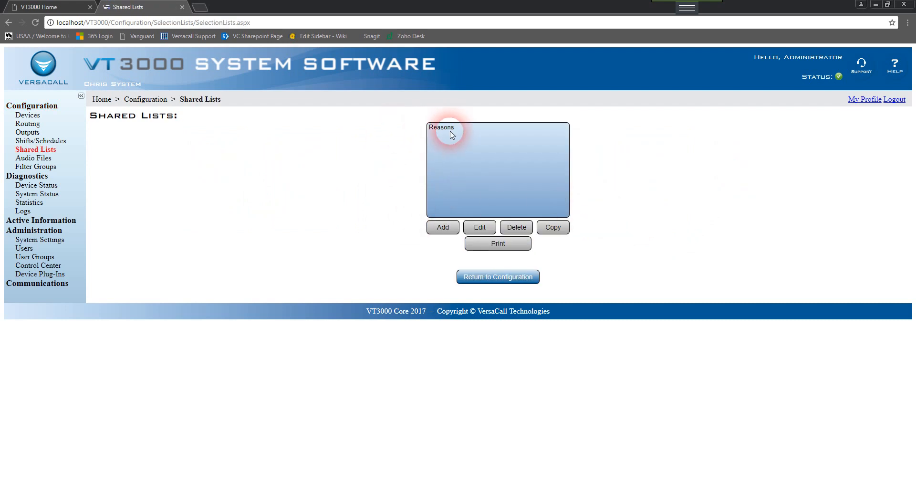
Step: Add a new shared list and name it Materials
{"action": "left_click", "coordinate": [456, 230]}
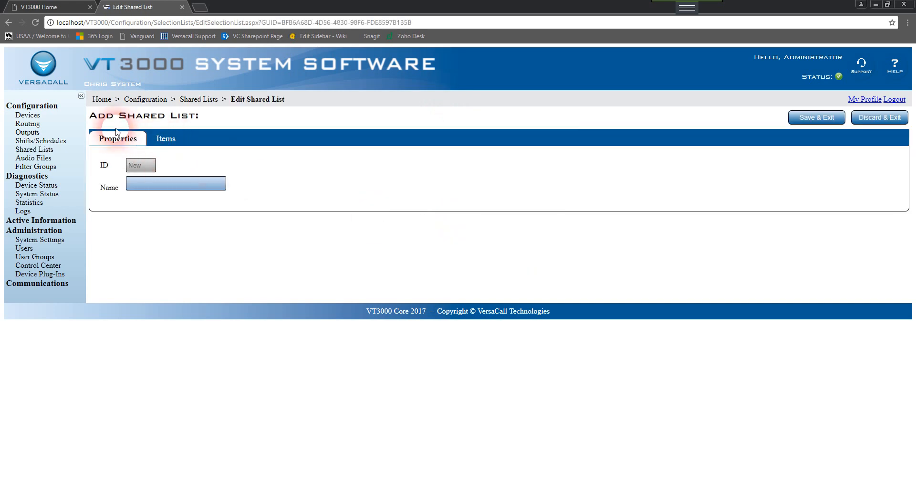
{"action": "left_click", "coordinate": [145, 183]}
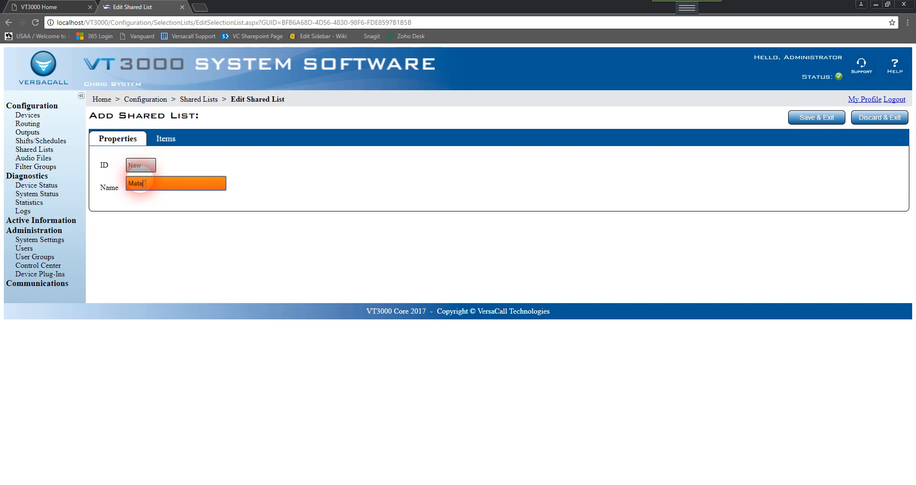
{"action": "type", "text": "Materials"}
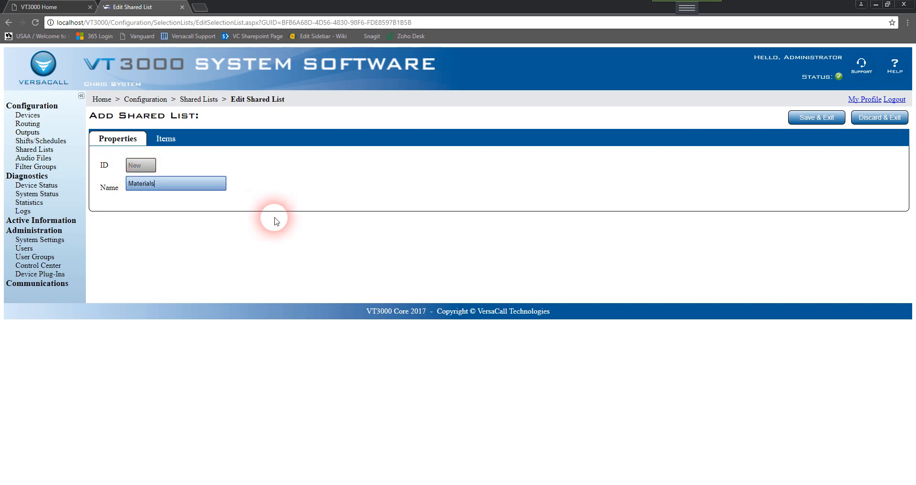
Step: Add two items to the Materials list, named 1/2 Bolt and 3/8 Bolt
{"action": "left_click", "coordinate": [165, 138]}
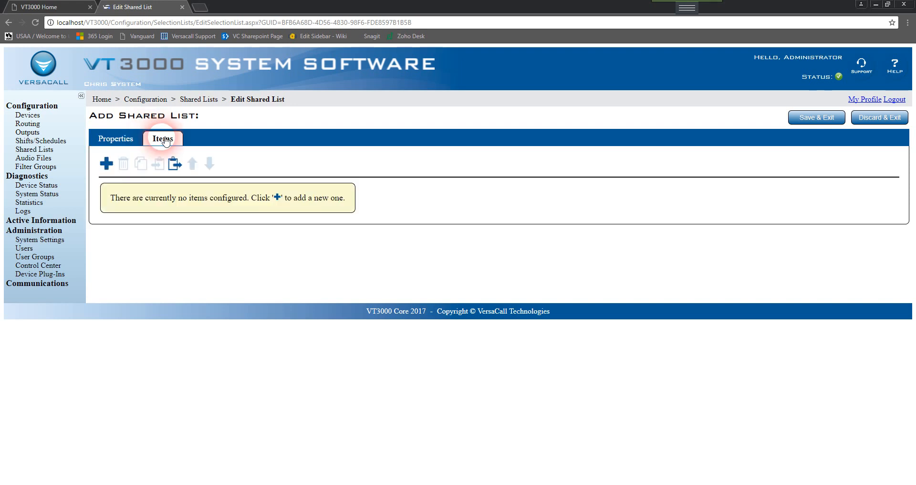
{"action": "left_click", "coordinate": [106, 164]}
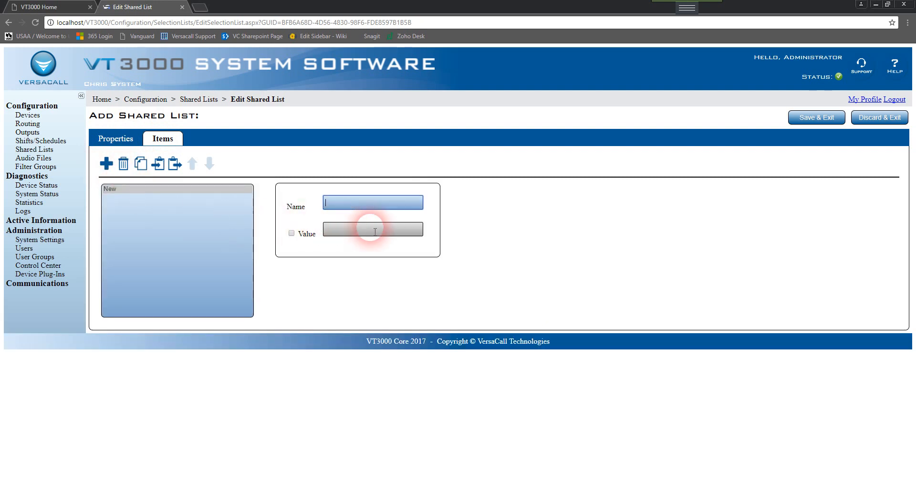
{"action": "type", "text": "1/2 Bolt"}
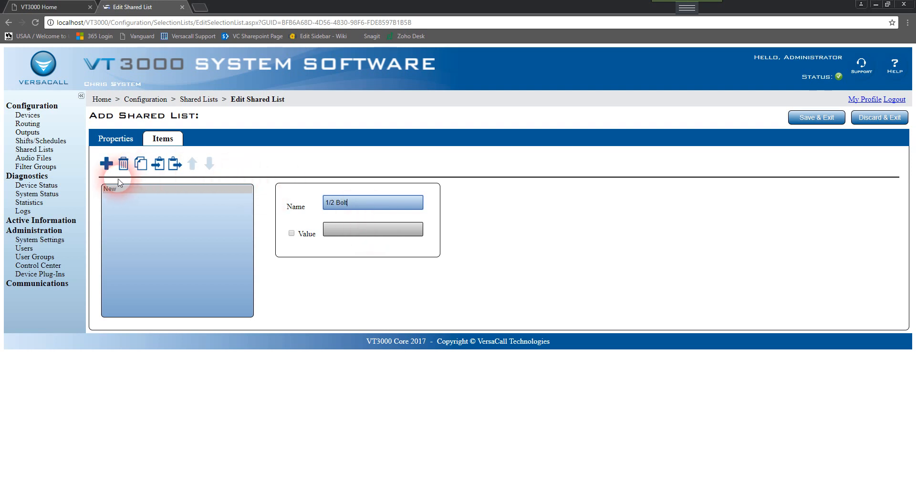
{"action": "left_click", "coordinate": [106, 164]}
{"action": "left_click", "coordinate": [350, 206]}
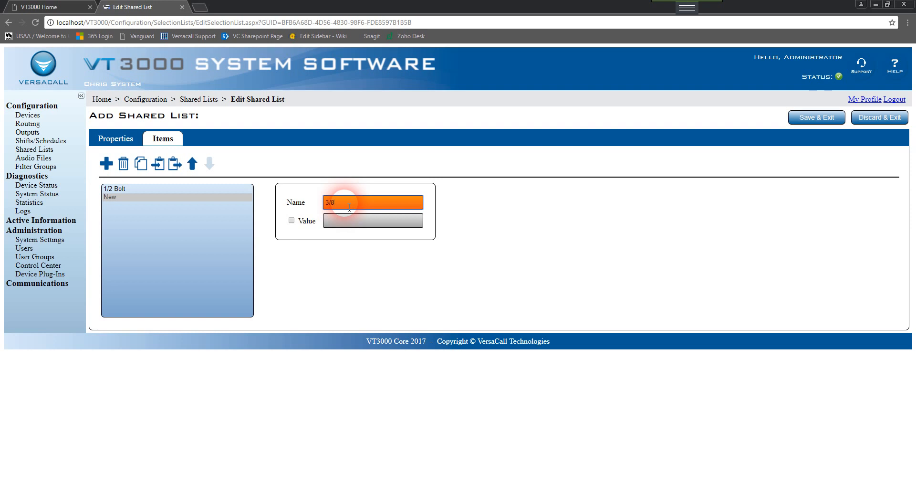
Step: Give the 1/2 Bolt item a custom value of 12566 and disable the custom value again
{"action": "left_click", "coordinate": [115, 190]}
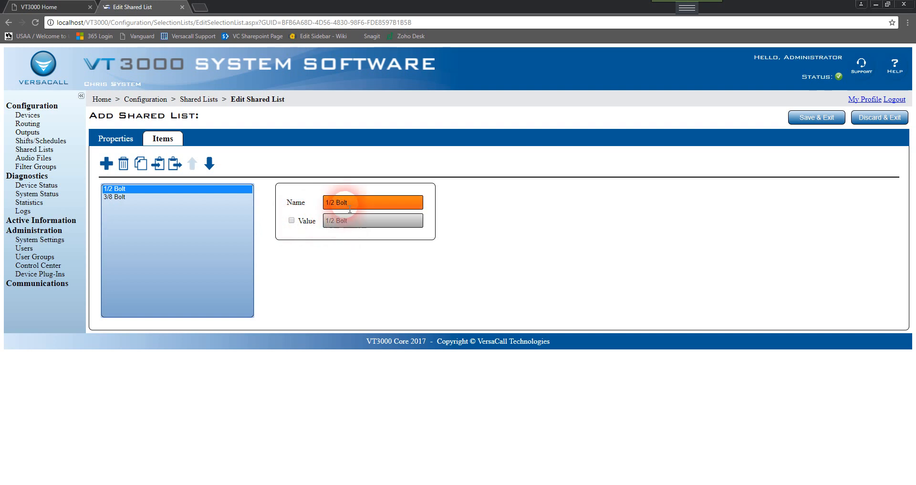
{"action": "left_click", "coordinate": [291, 220]}
{"action": "left_click", "coordinate": [356, 226]}
{"action": "type", "text": "12566"}
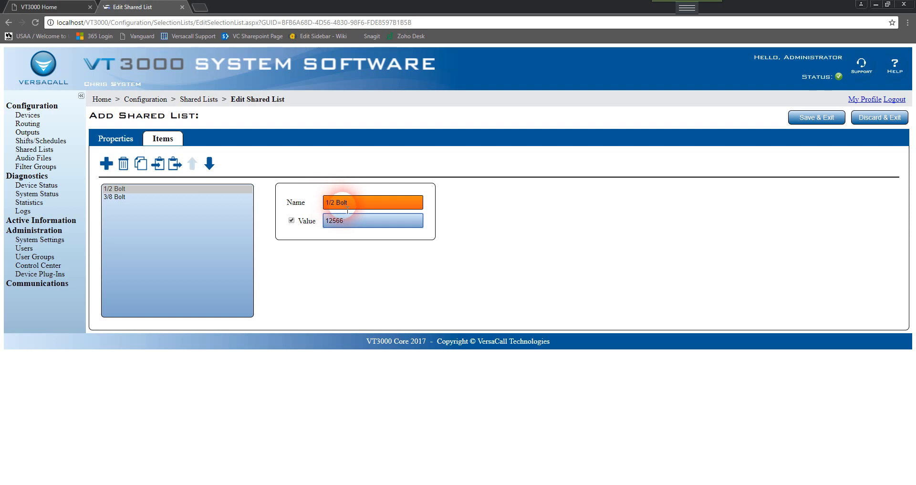
{"action": "left_click", "coordinate": [297, 201]}
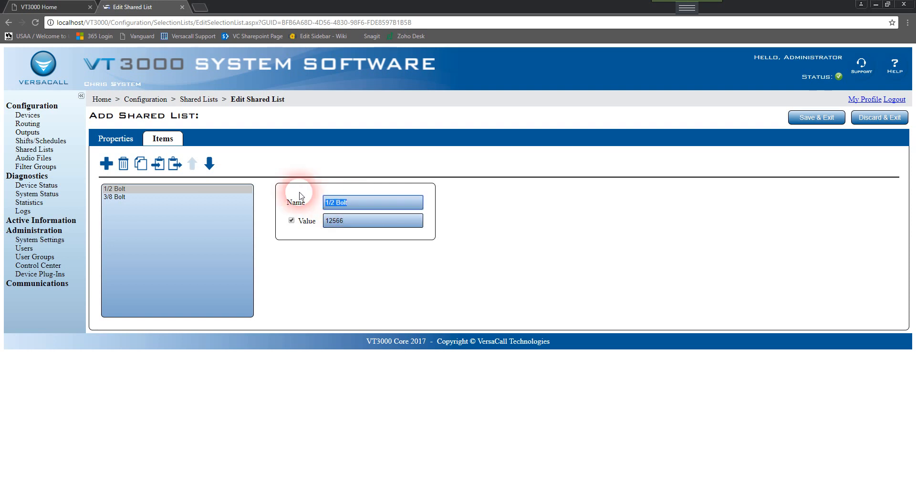
{"action": "left_click", "coordinate": [338, 225]}
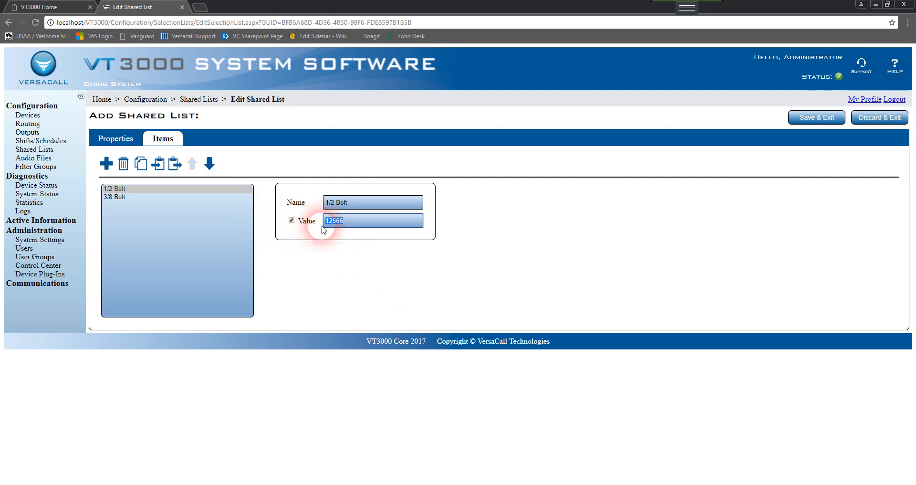
{"action": "left_click", "coordinate": [352, 226]}
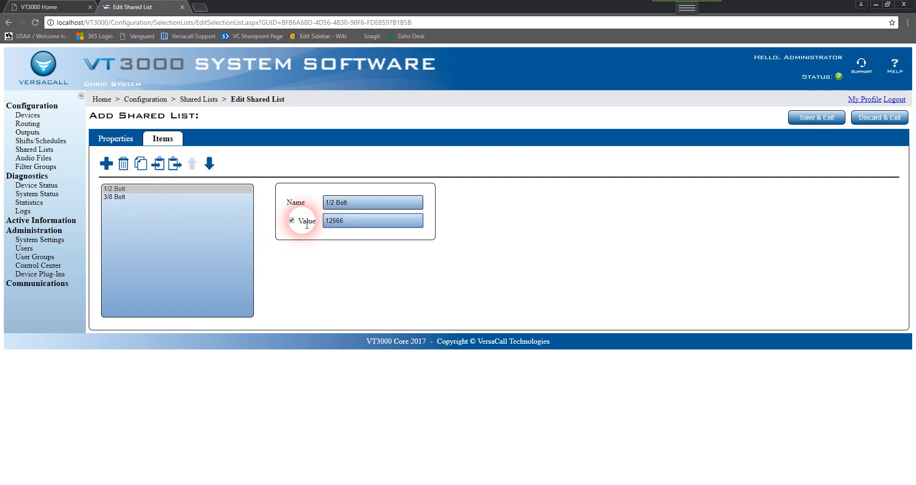
{"action": "left_click", "coordinate": [292, 220]}
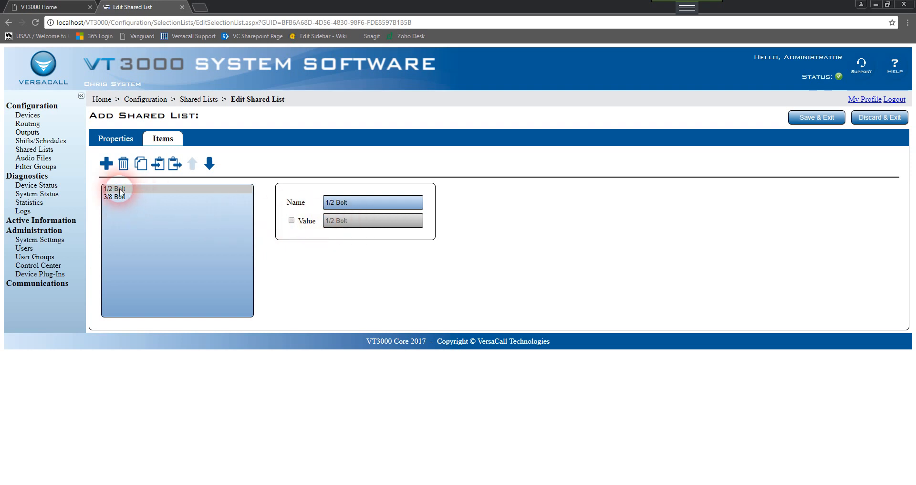
Step: Add a third item named 3/4 Bolt and save the Materials list
{"action": "left_click", "coordinate": [107, 164]}
{"action": "left_click", "coordinate": [356, 201]}
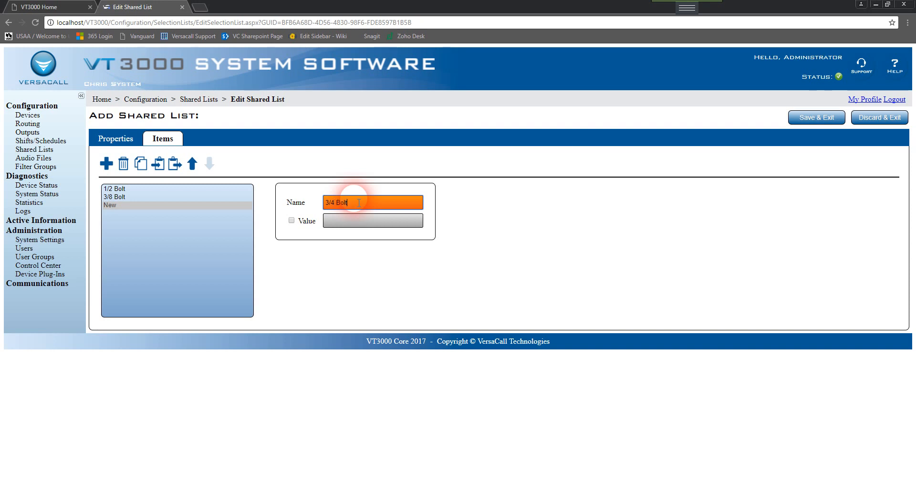
{"action": "type", "text": "3/4 Bolt"}
{"action": "left_click", "coordinate": [115, 197]}
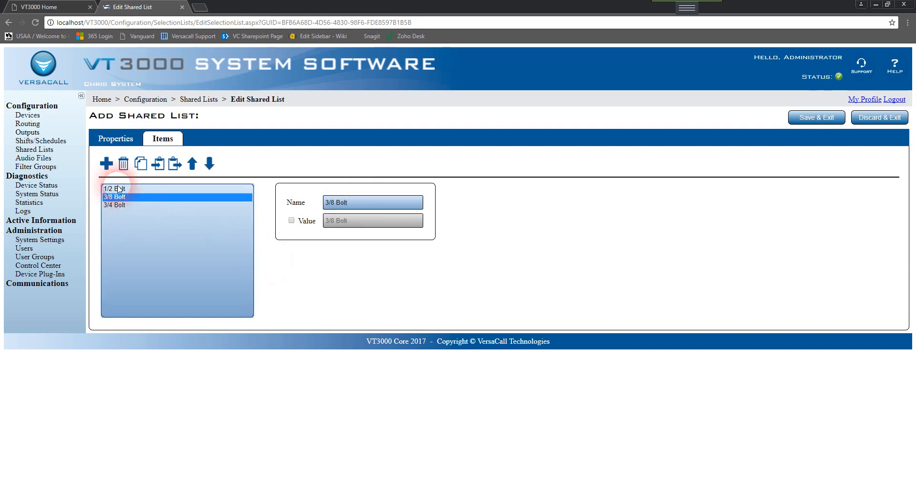
{"action": "left_click", "coordinate": [118, 204]}
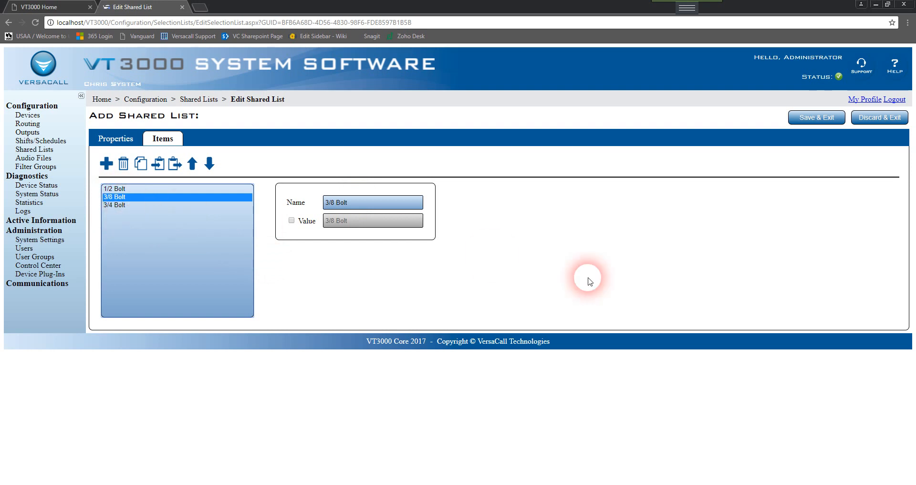
{"action": "left_click", "coordinate": [816, 117]}
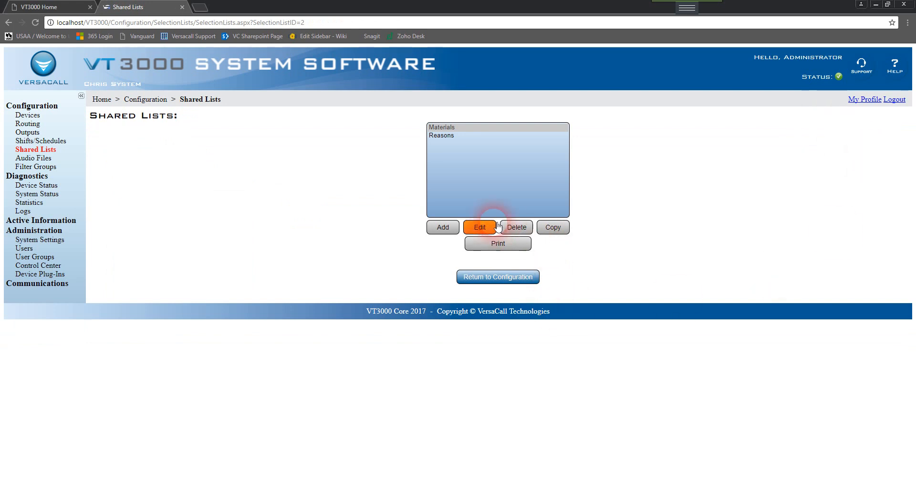
Step: Reopen the Materials shared list for editing and display its items
{"action": "left_click", "coordinate": [461, 131]}
{"action": "left_click", "coordinate": [485, 226]}
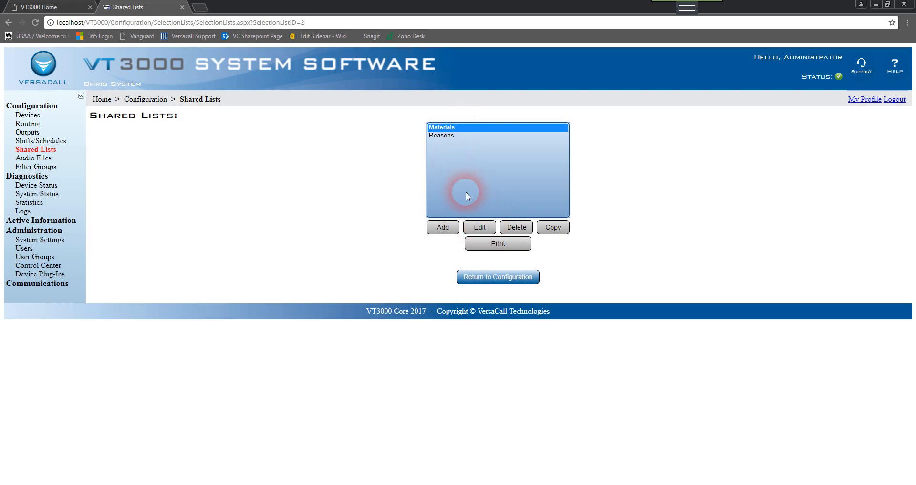
{"action": "left_click", "coordinate": [483, 227]}
{"action": "left_click", "coordinate": [179, 192]}
{"action": "left_click", "coordinate": [174, 143]}
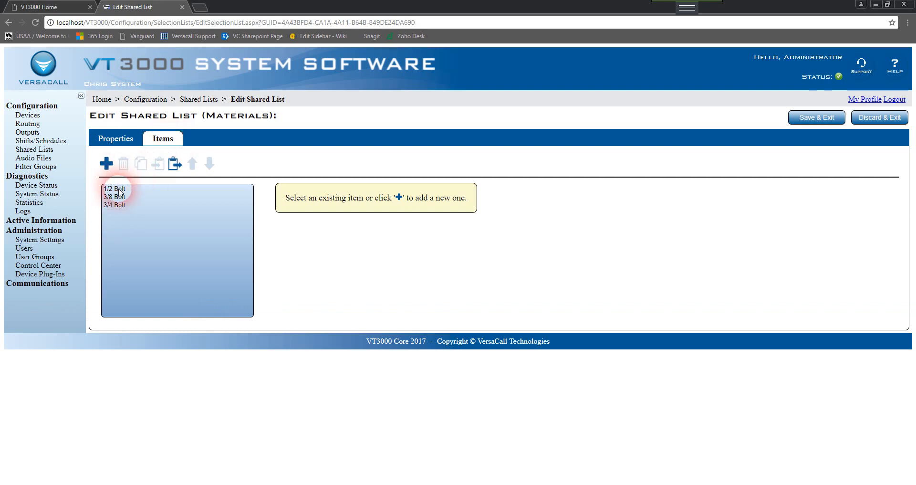
Step: Duplicate the 3/8 Bolt item and rename the copy 5/16 Bolt
{"action": "left_click", "coordinate": [121, 197]}
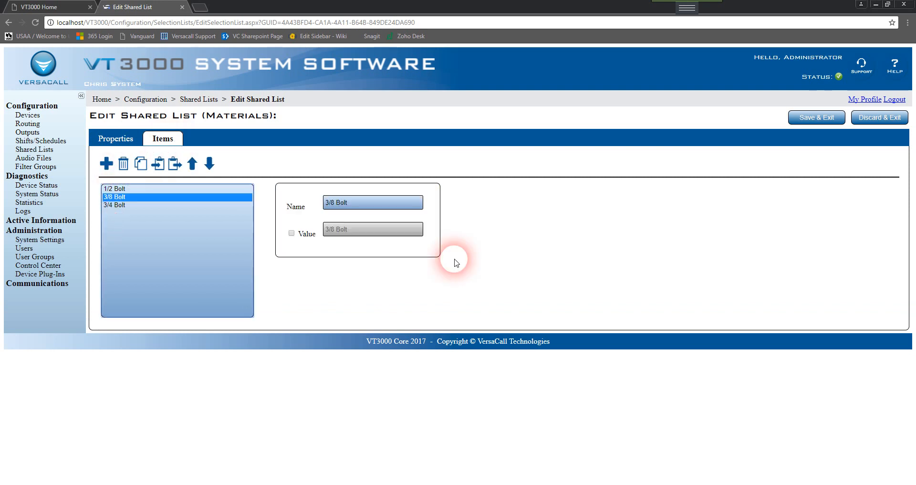
{"action": "left_click", "coordinate": [142, 167]}
{"action": "left_click", "coordinate": [326, 203]}
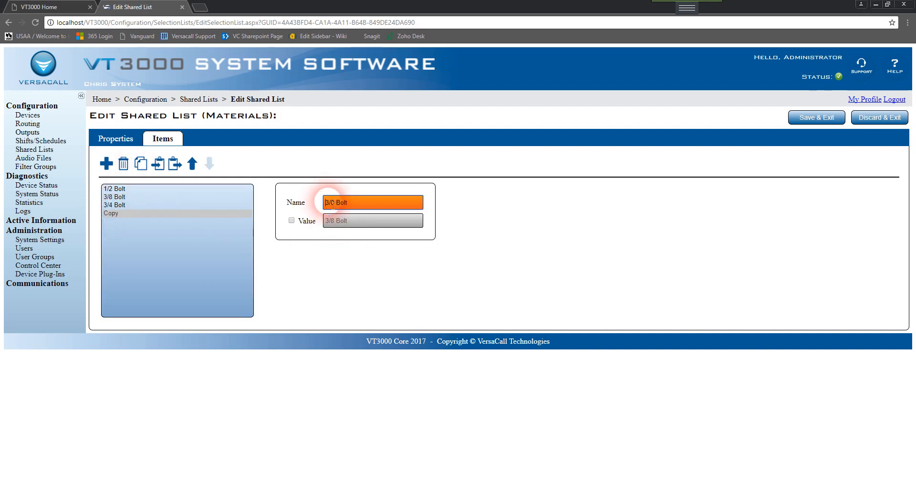
{"action": "key", "text": "Right"}
{"action": "key", "text": "Delete"}
{"action": "key", "text": "Delete"}
{"action": "key", "text": "BackSpace"}
{"action": "type", "text": "5/16"}
{"action": "left_click", "coordinate": [115, 206]}
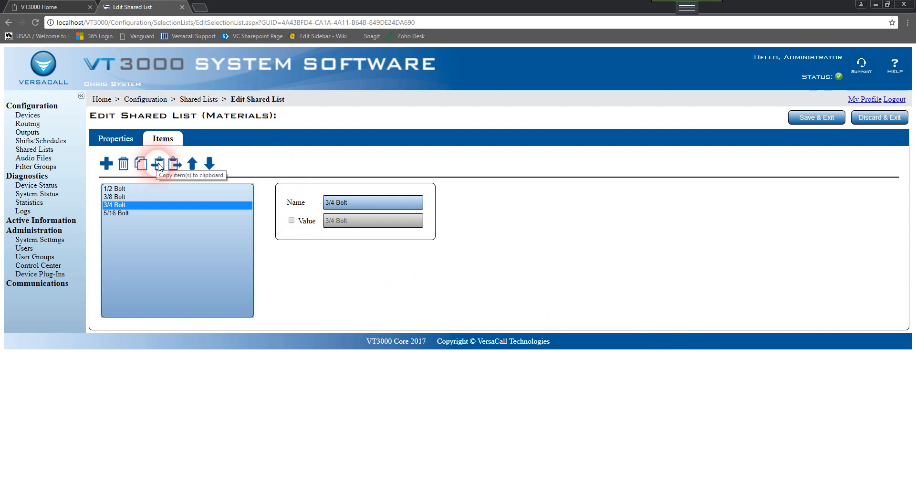
Step: Select all four bolt items in the Materials list together
{"action": "left_click", "coordinate": [115, 189]}
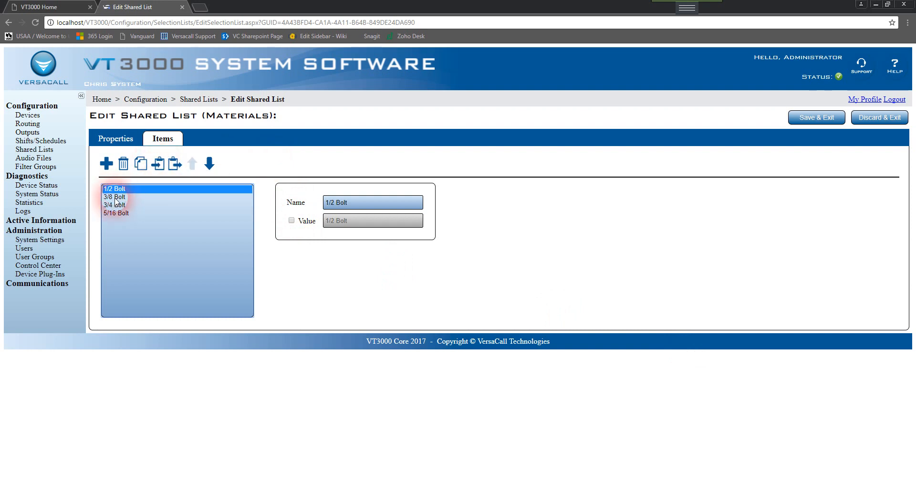
{"action": "left_click", "coordinate": [115, 197], "text": "ctrl"}
{"action": "left_click", "coordinate": [115, 204], "text": "ctrl"}
{"action": "left_click", "coordinate": [116, 213], "text": "ctrl"}
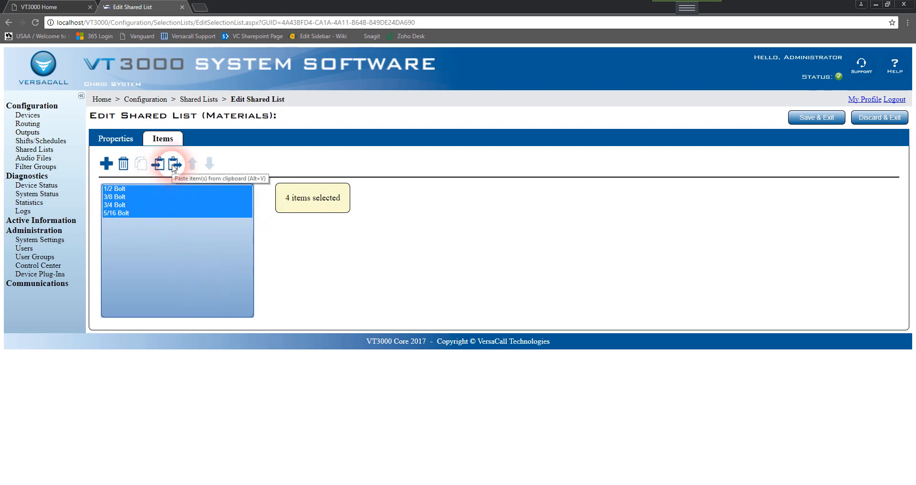
Step: Copy only the 3/4 Bolt item to the clipboard and paste it into the same list
{"action": "left_click", "coordinate": [117, 204]}
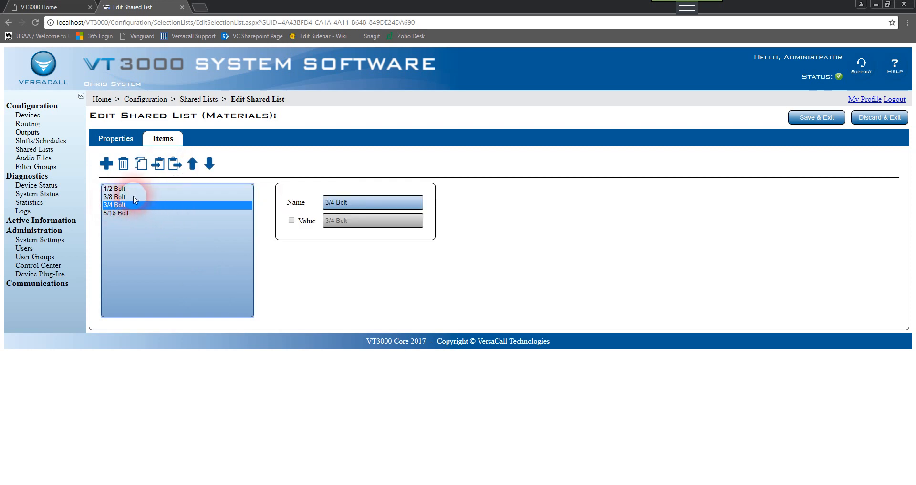
{"action": "left_click", "coordinate": [157, 164]}
{"action": "left_click", "coordinate": [174, 167]}
{"action": "left_click", "coordinate": [115, 221]}
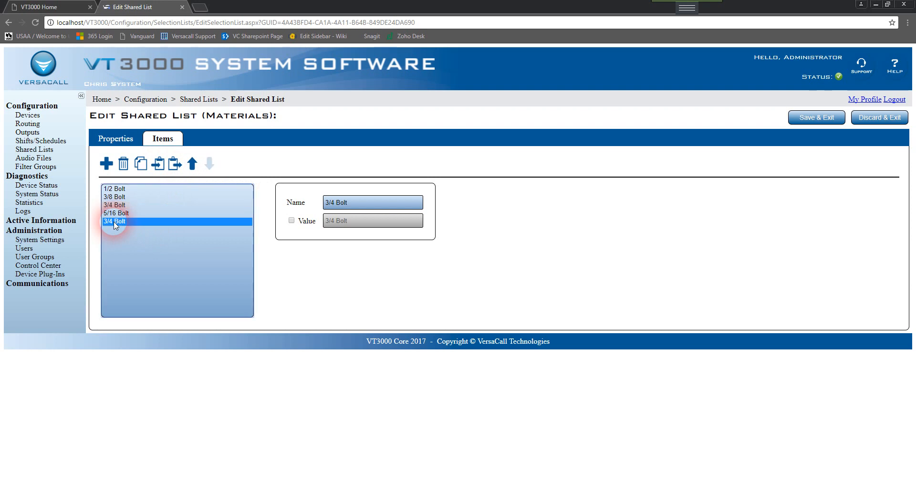
Step: Move the original 3/4 Bolt item up to the first place in the list
{"action": "left_click", "coordinate": [115, 204]}
{"action": "left_click", "coordinate": [114, 189]}
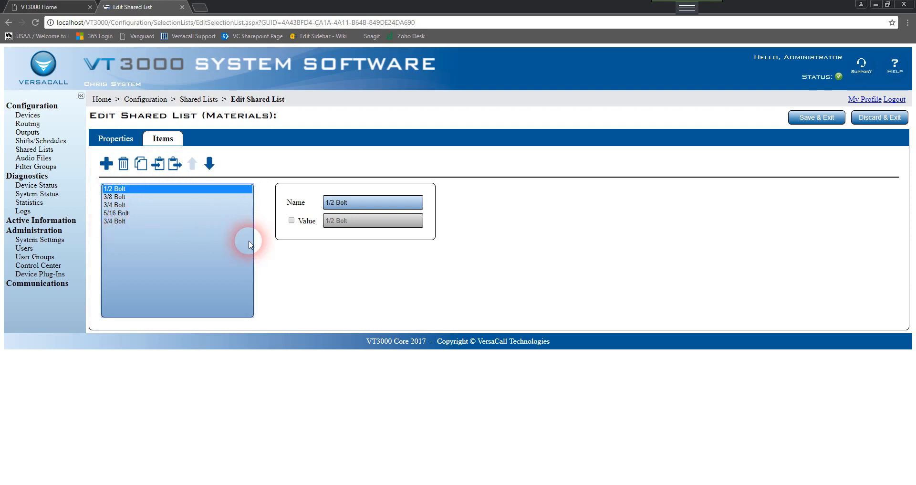
{"action": "left_click", "coordinate": [115, 205]}
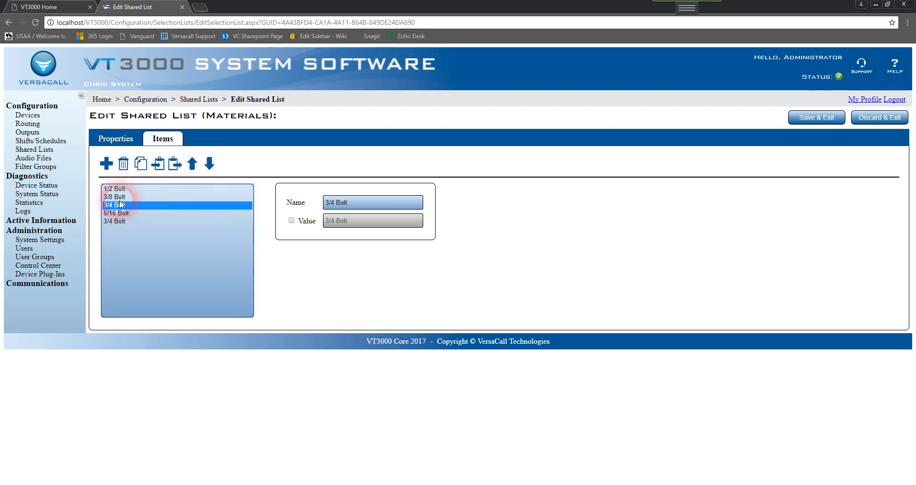
{"action": "left_click", "coordinate": [193, 167]}
{"action": "left_click", "coordinate": [193, 167]}
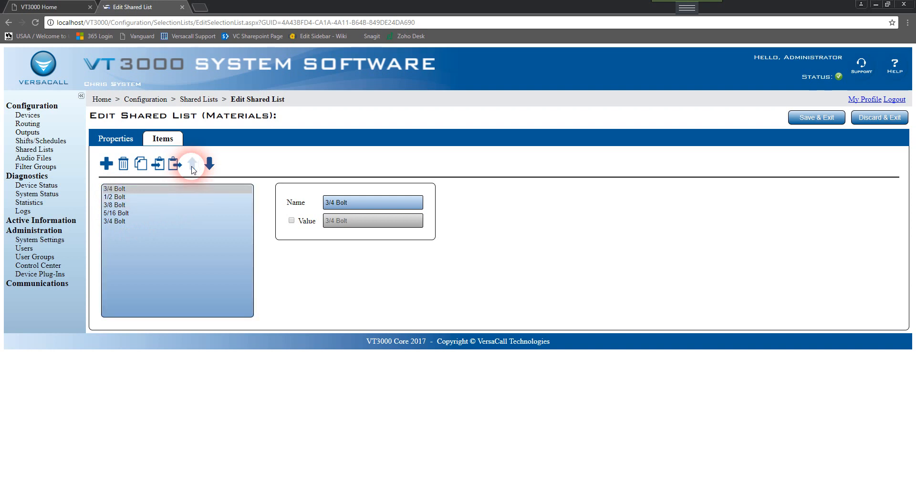
Step: Move the 5/16 Bolt item down to the last place in the list
{"action": "left_click", "coordinate": [116, 213]}
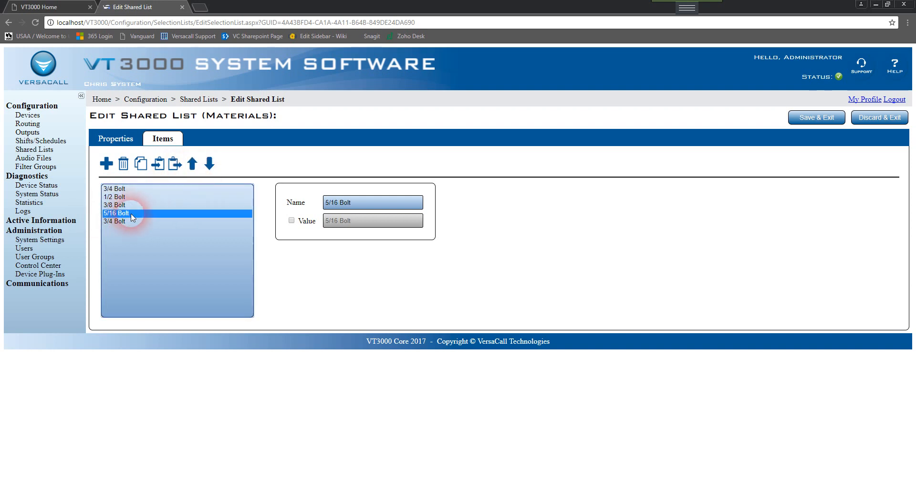
{"action": "left_click", "coordinate": [209, 165]}
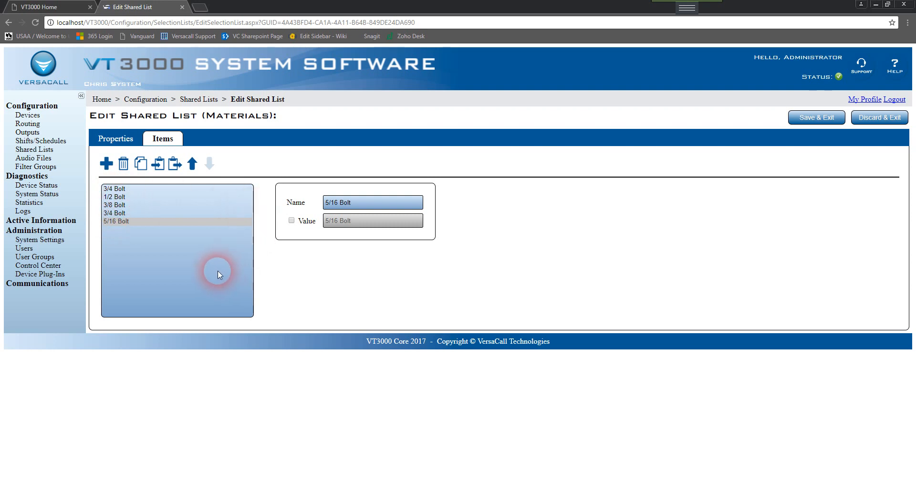
{"action": "left_click", "coordinate": [117, 206]}
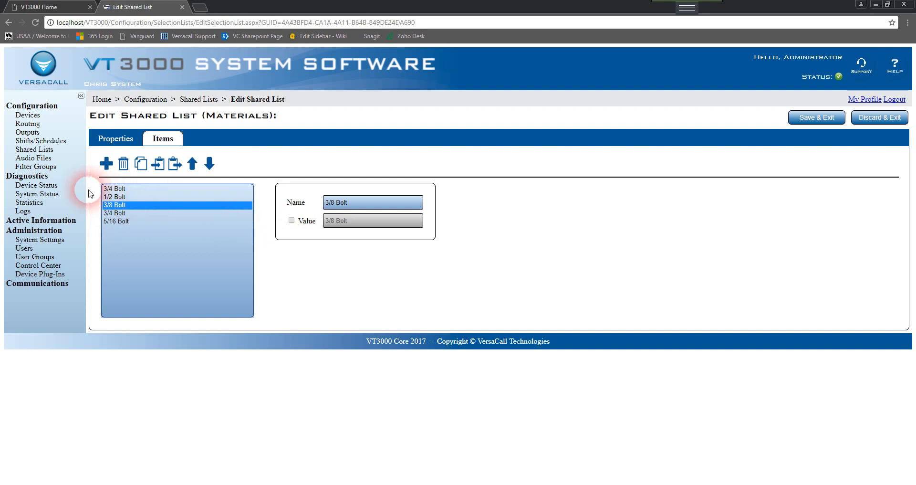
Step: Save the edited Materials list and exit to the shared lists overview
{"action": "left_click", "coordinate": [371, 206]}
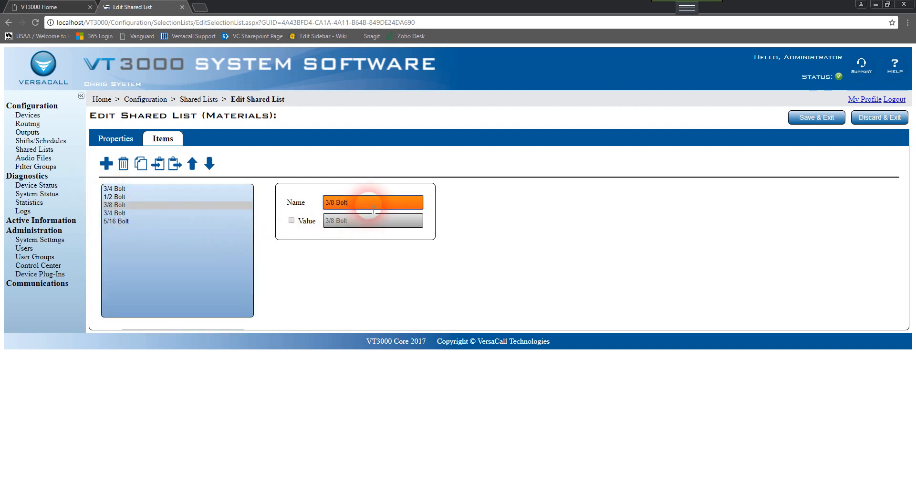
{"action": "left_click_drag", "start_coordinate": [370, 209], "coordinate": [274, 199]}
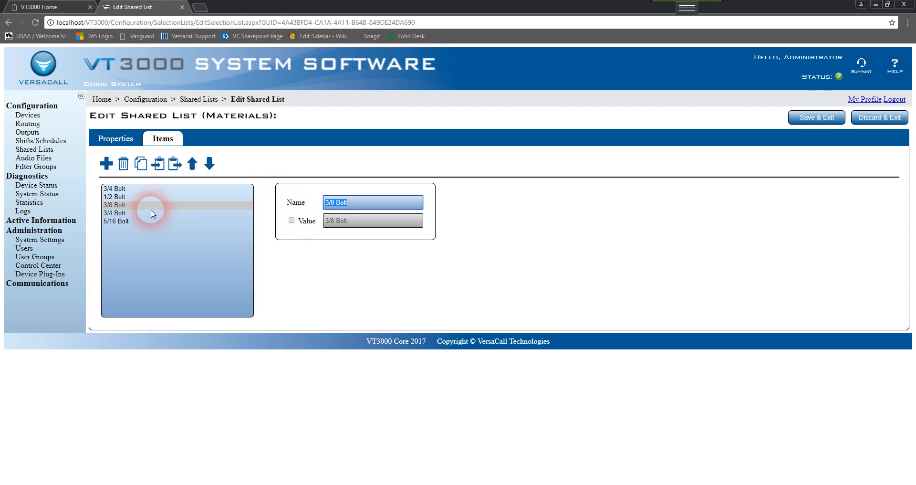
{"action": "left_click", "coordinate": [119, 213]}
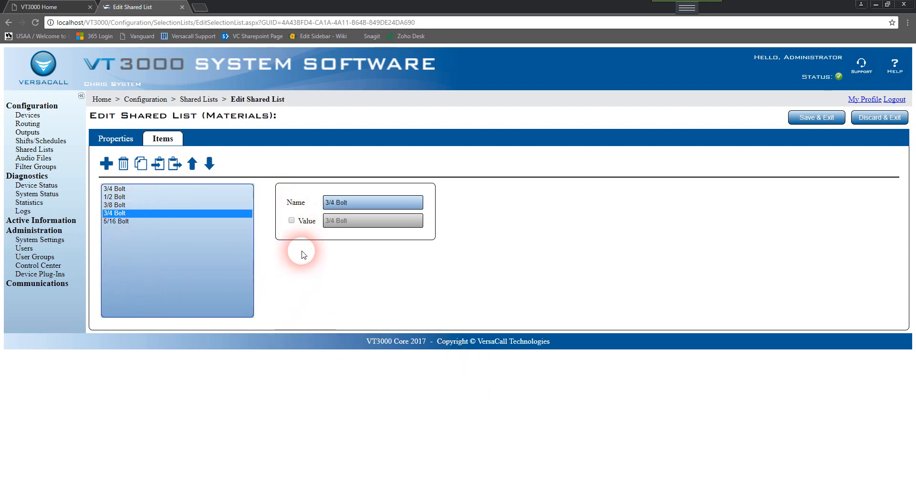
{"action": "left_click", "coordinate": [838, 119]}
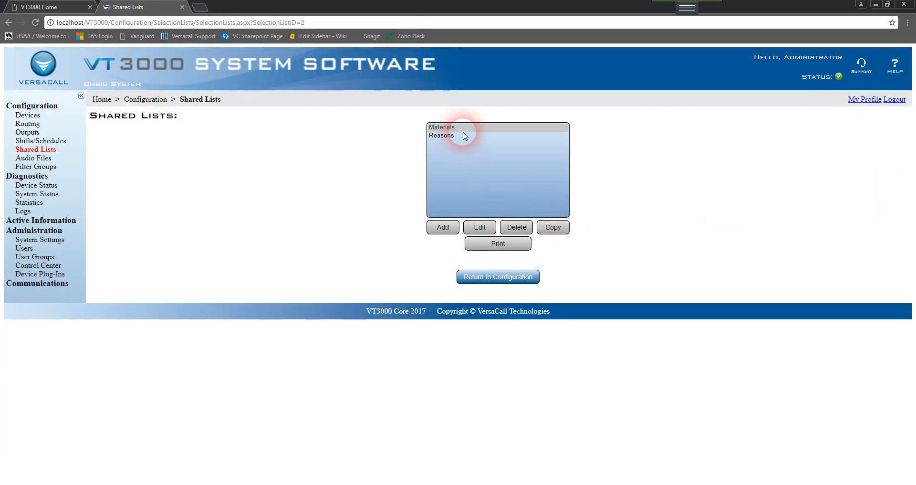
Step: Open the print view of the Materials list to review its item names and values, and close it
{"action": "left_click", "coordinate": [464, 127]}
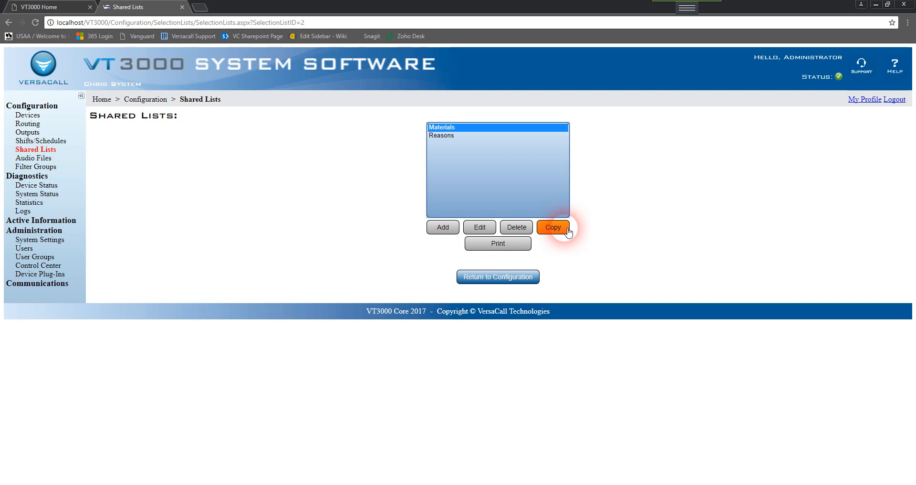
{"action": "left_click", "coordinate": [523, 250]}
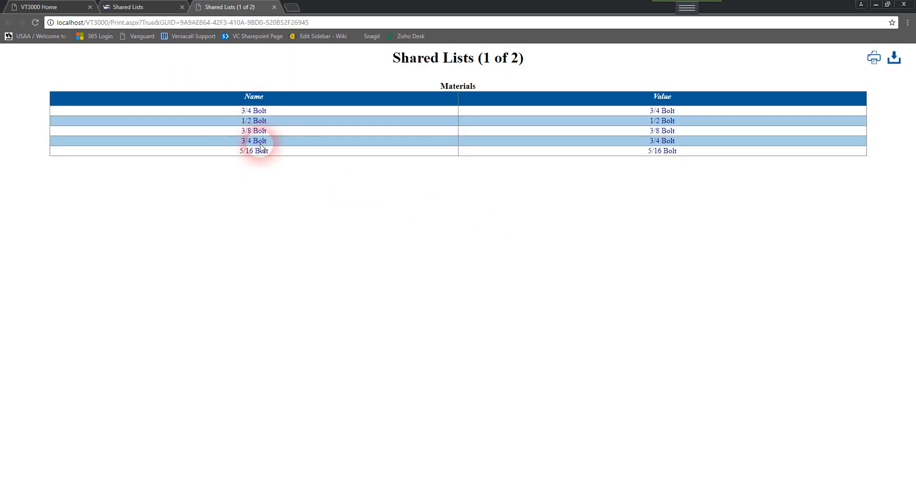
{"action": "left_click", "coordinate": [275, 7]}
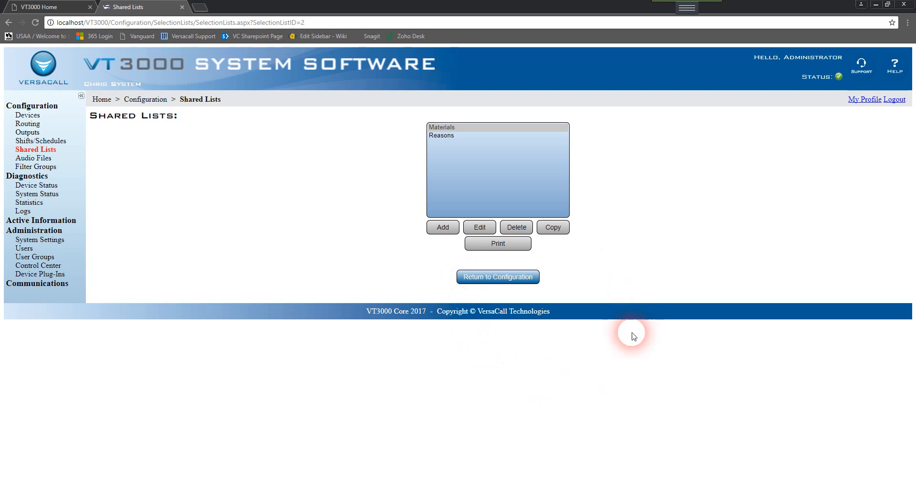
Step: Switch to the Lesson 4 - Advanced presentation in PowerPoint and view the Summary and Practical Application slides
{"action": "left_click", "coordinate": [414, 484]}
{"action": "scroll", "coordinate": [92, 311], "scroll_direction": "down", "scroll_amount": 5}
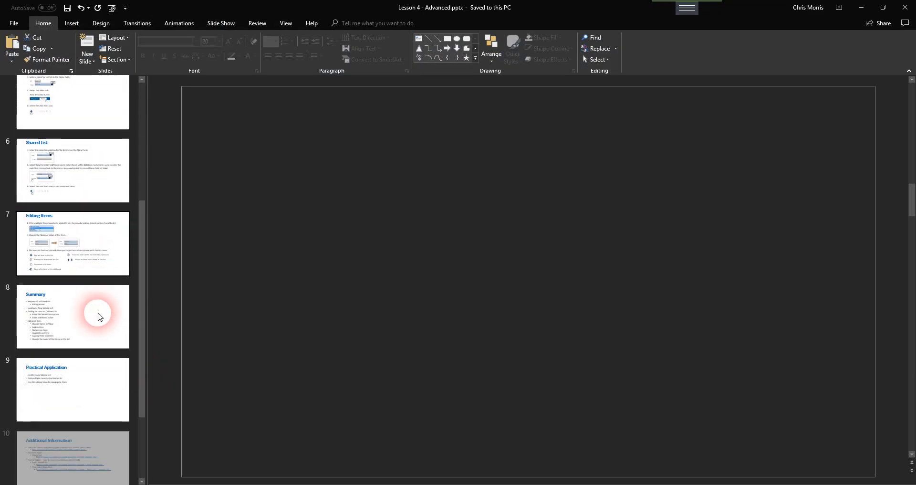
{"action": "left_click", "coordinate": [85, 292]}
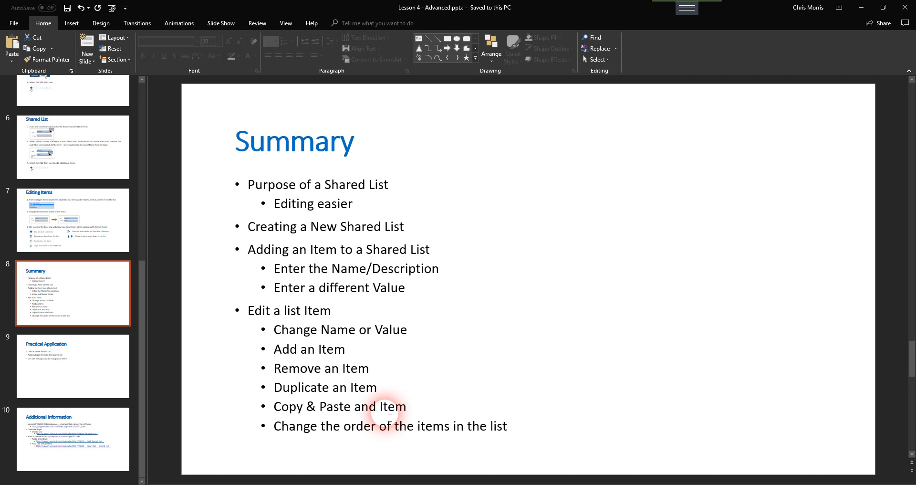
{"action": "left_click", "coordinate": [45, 368]}
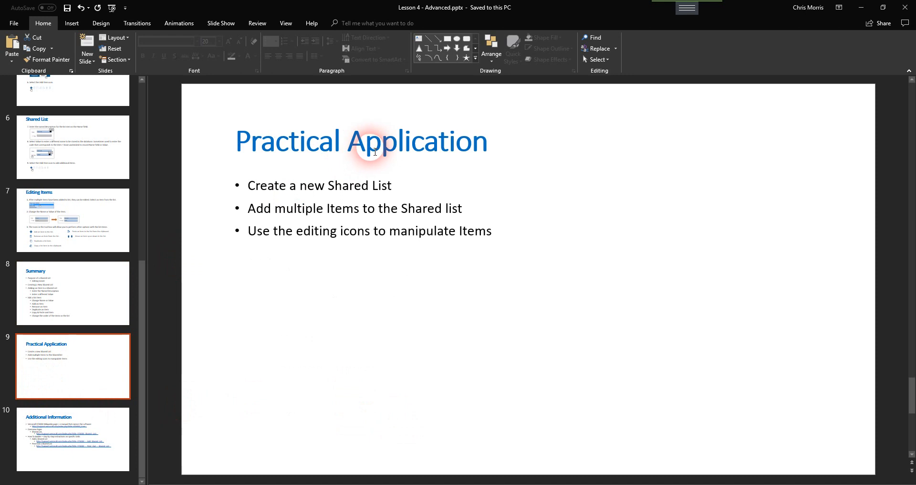